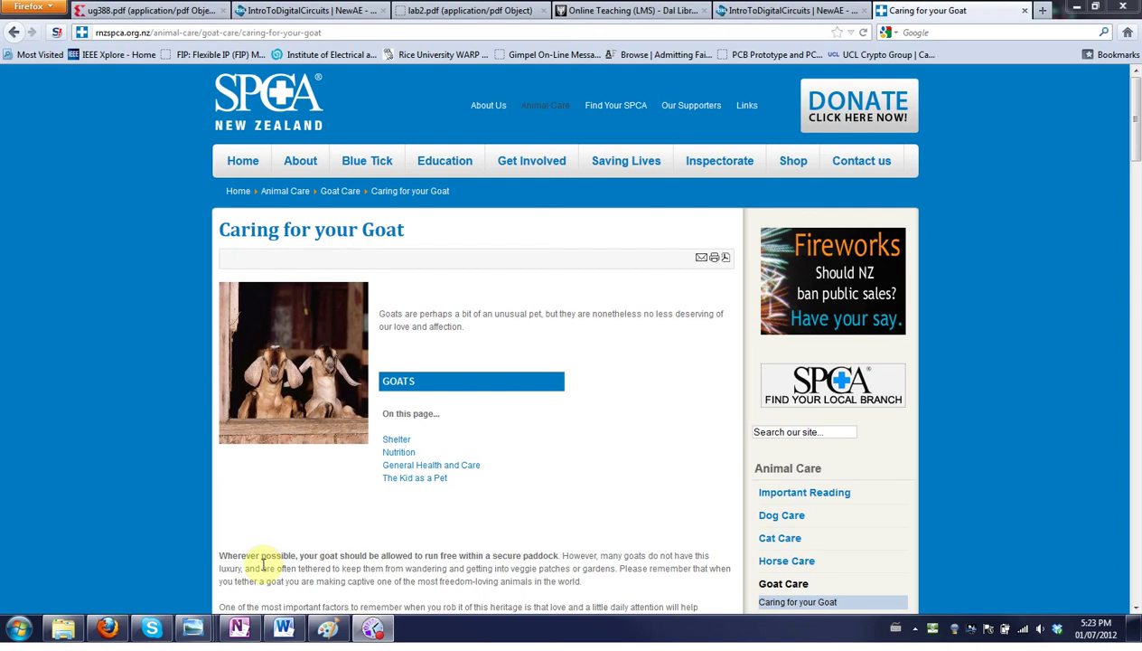
View the keyboard photo howtofreak.com.jpg in Windows Photo Viewer to locate the Print Screen key.
mouse_move(299, 635)
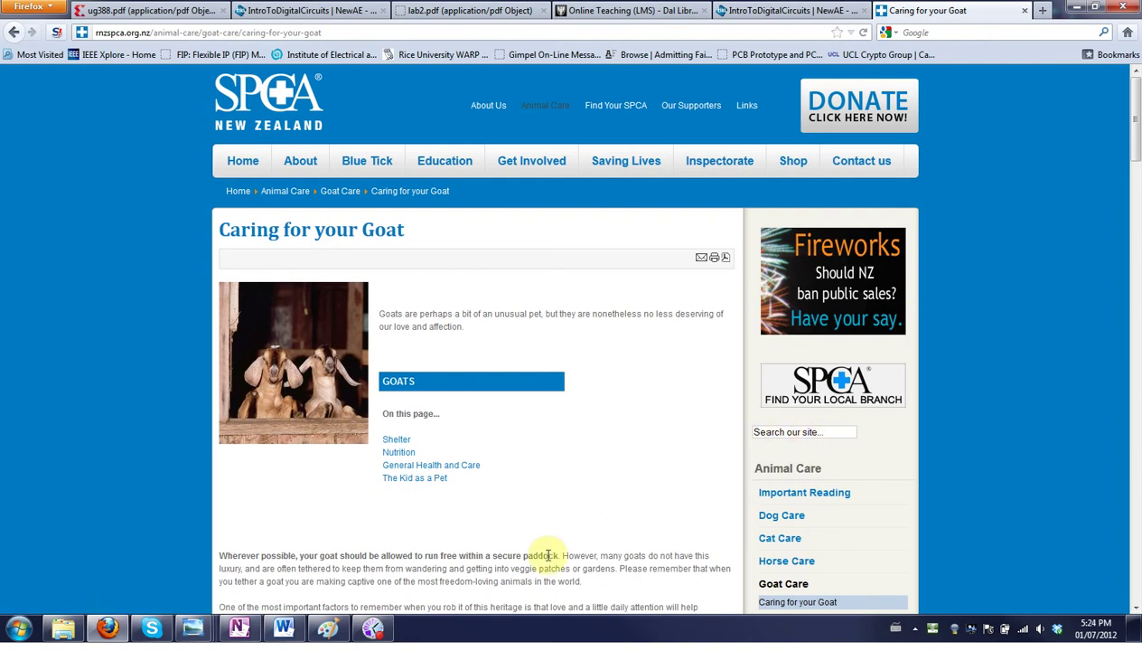
mouse_move(192, 627)
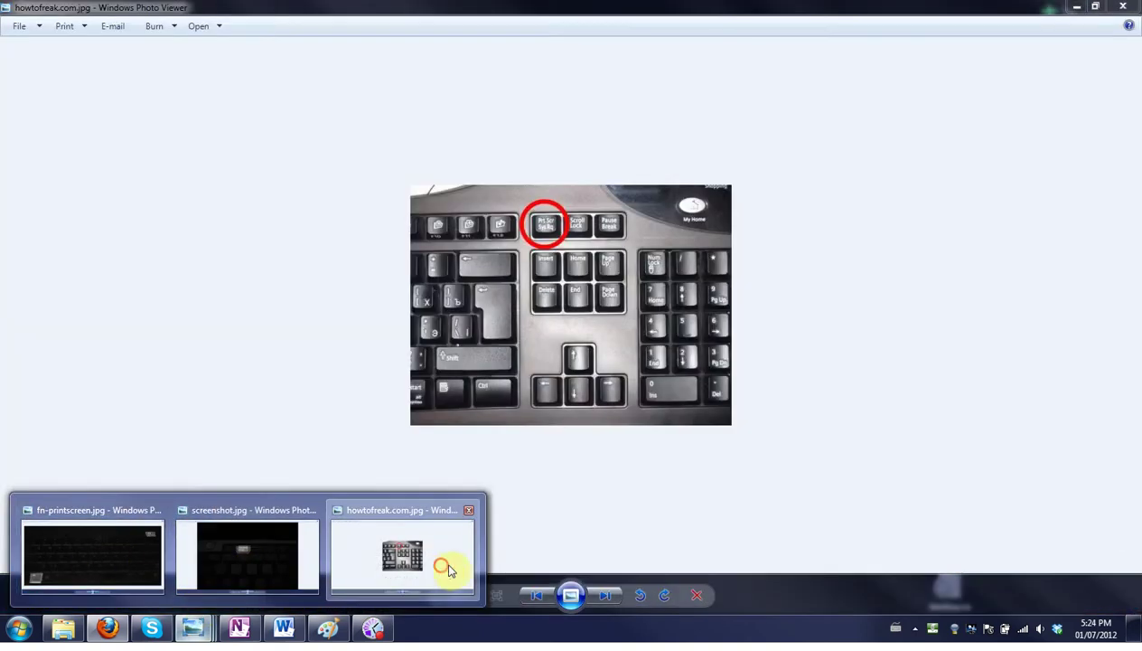
left_click(439, 563)
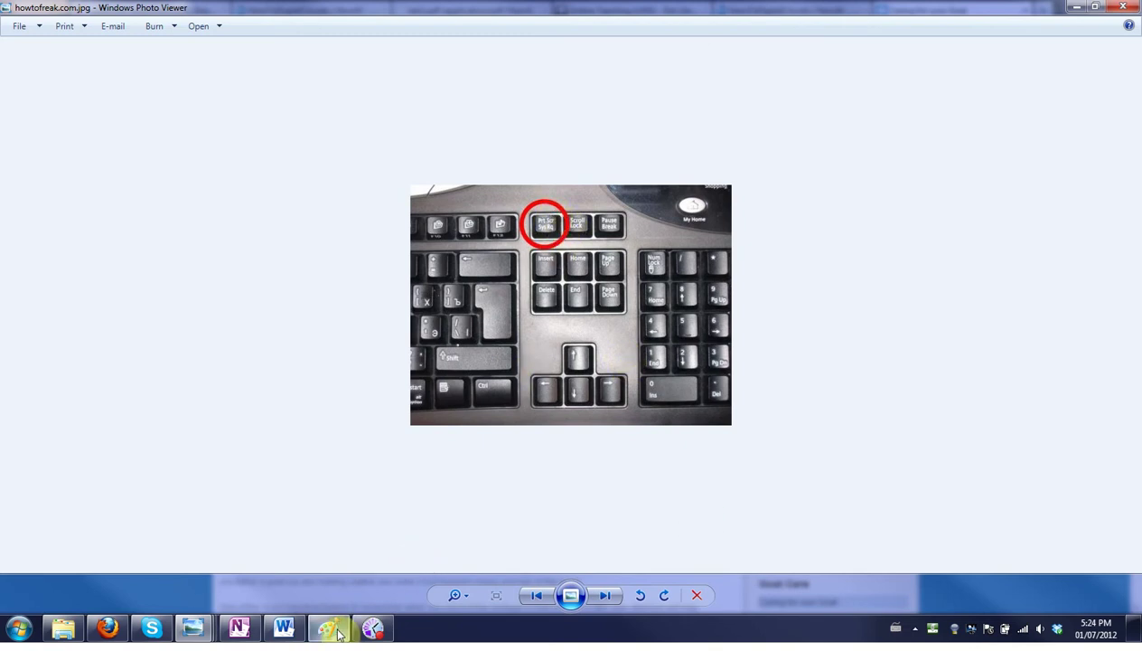
mouse_move(337, 631)
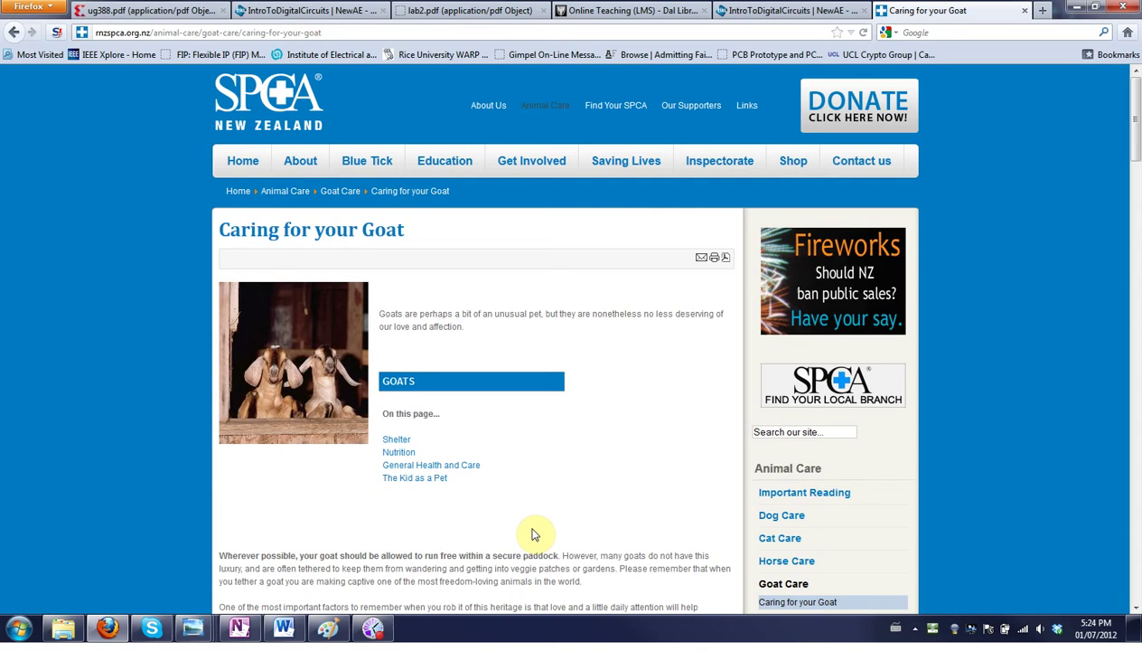
Switch to the blank Word document, paste the captured screenshot and crop away the other monitor beside the browser window.
left_click(283, 628)
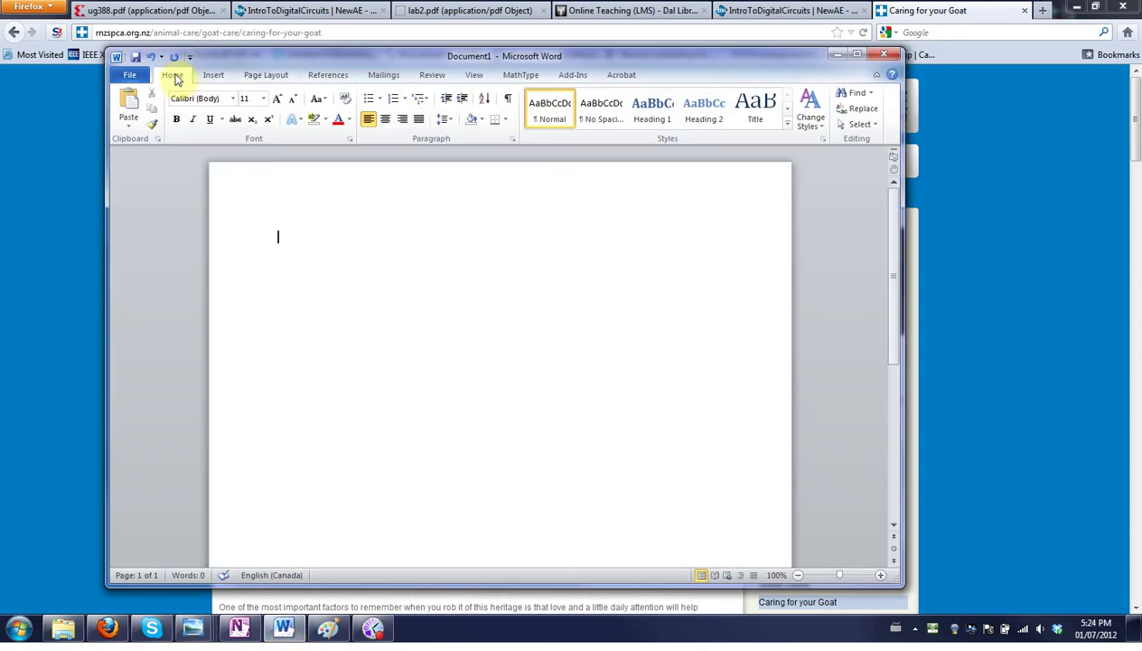
left_click(126, 104)
left_click(586, 348)
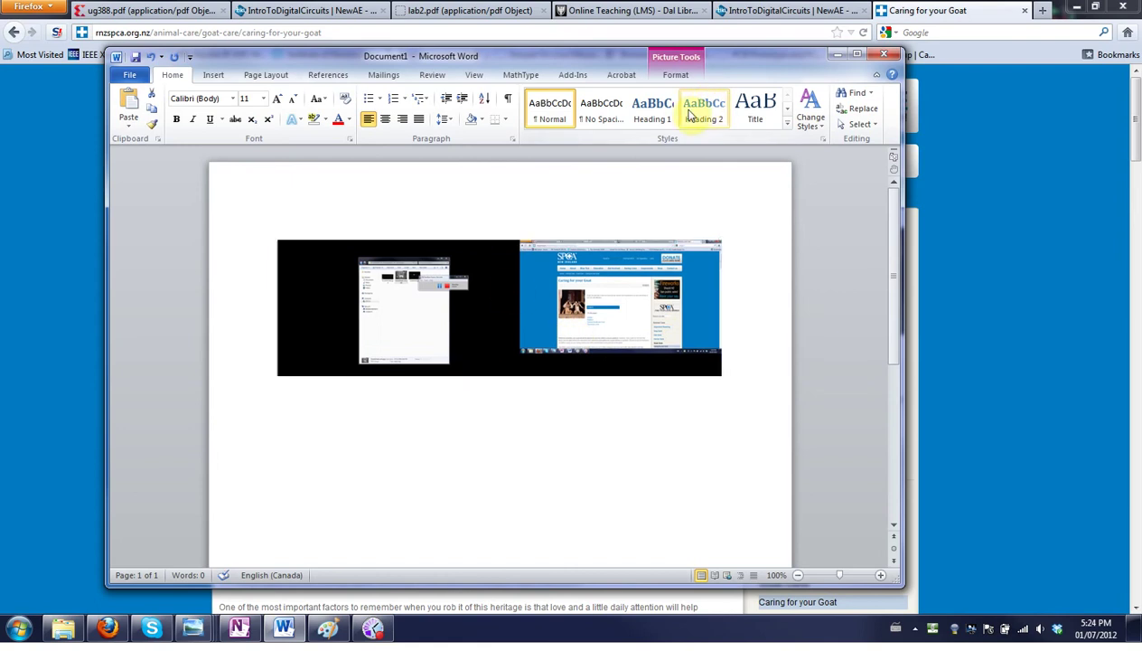
left_click(673, 76)
left_click(804, 104)
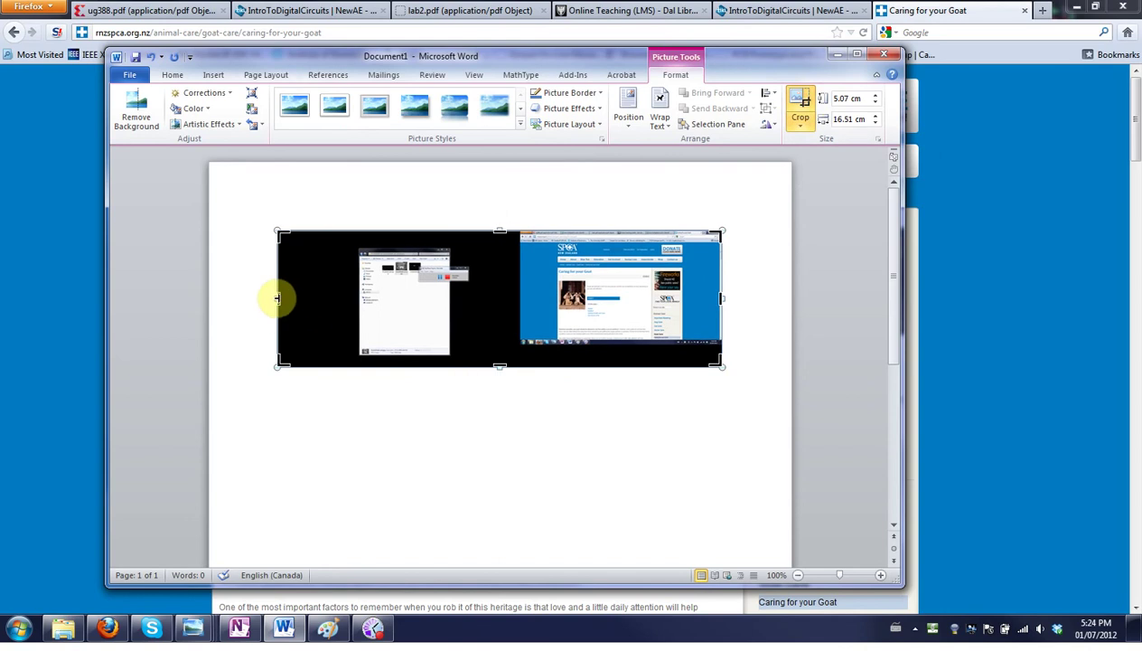
left_click_drag(278, 297, 522, 294)
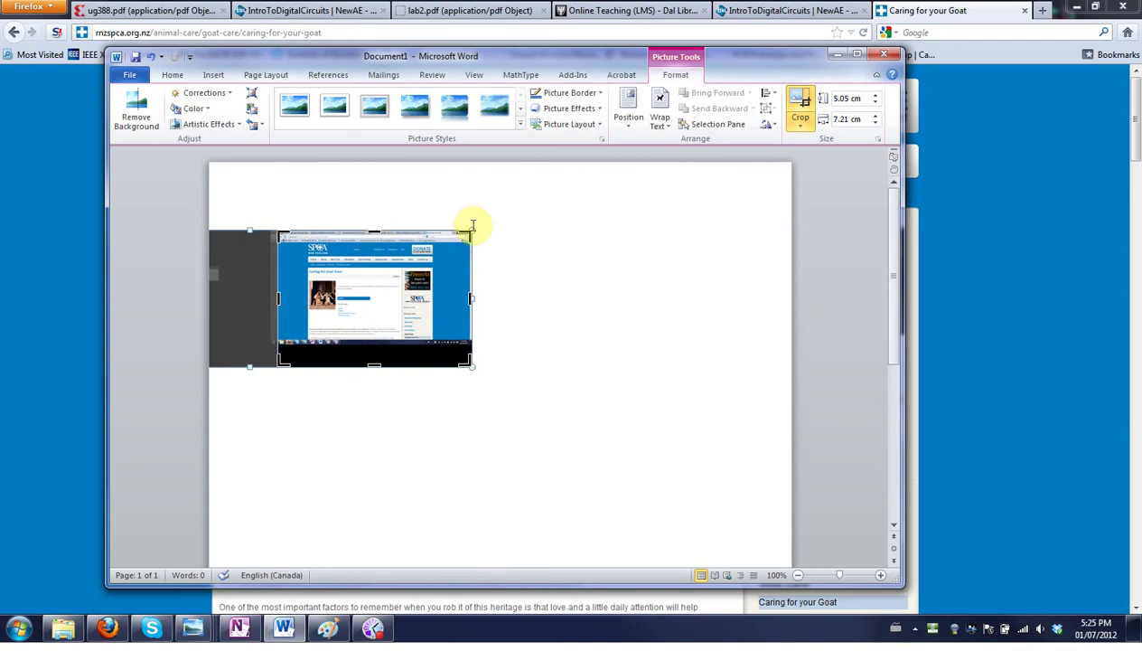
Enlarge and crop the pasted screenshot to about 10.45 cm high by 14.42 cm wide, and cut it from the document.
left_click_drag(472, 226, 765, 400)
left_click(649, 311)
left_click(403, 321)
left_click(768, 402)
left_click(594, 410)
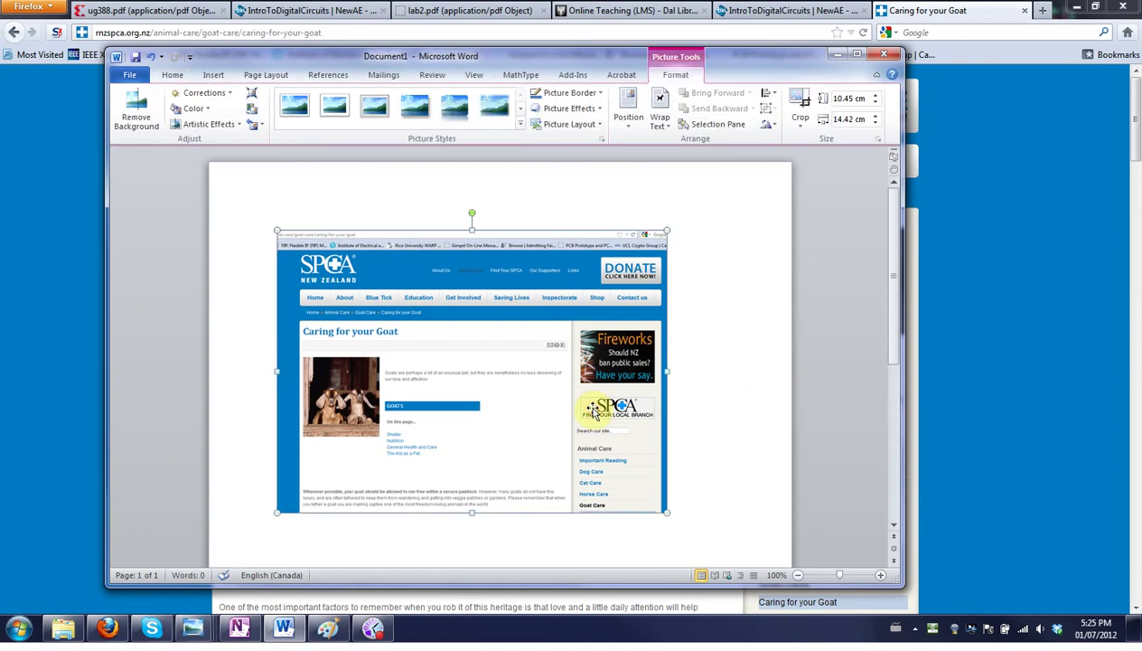
key("ctrl+x")
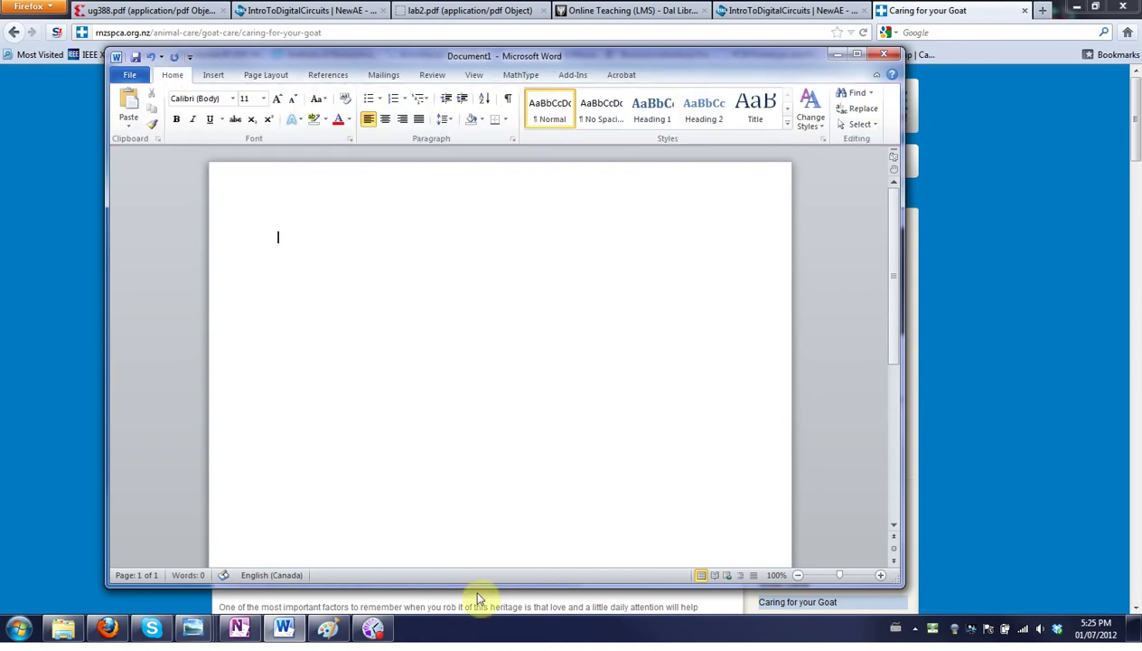
Switch to Paint, start a new image and paste the full captured screenshot into it.
left_click(333, 630)
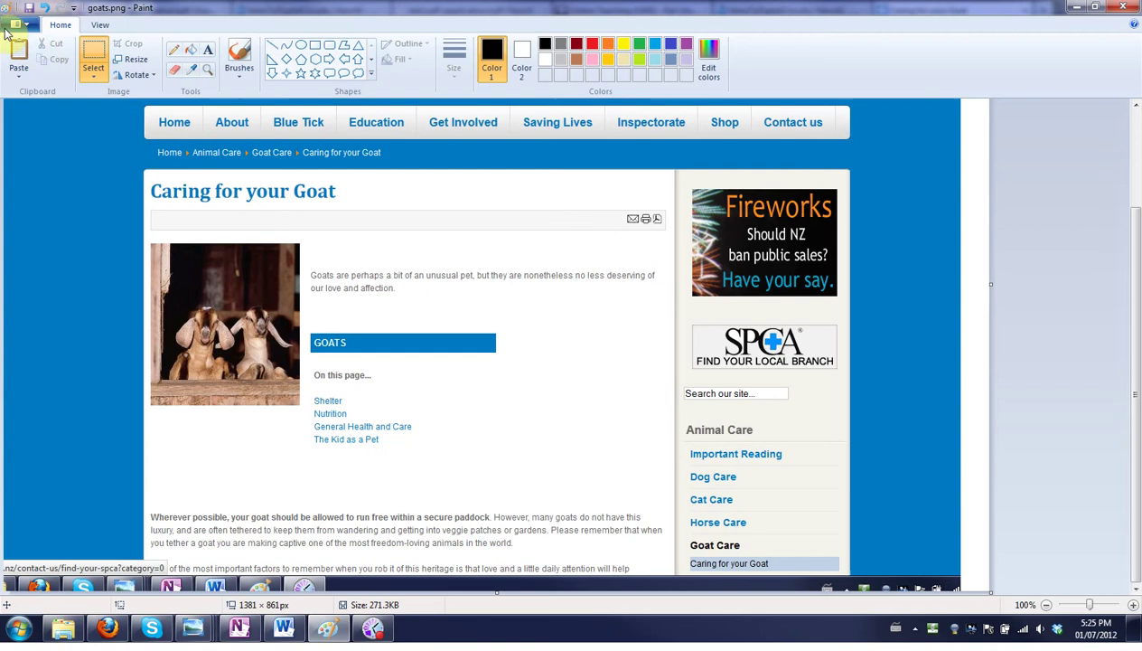
left_click(30, 26)
left_click(32, 56)
left_click(18, 53)
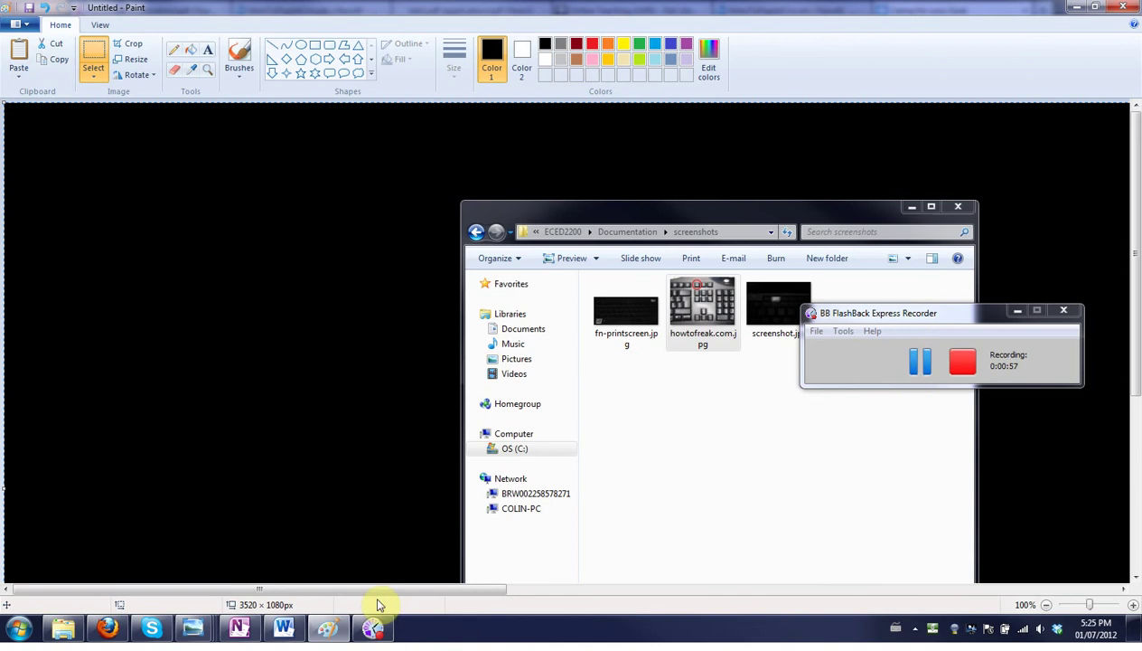
Copy an area of about 1061 × 825 px around the goat care web page and paste it into the Word document.
mouse_move(375, 589)
left_mouse_down()
mouse_move(1012, 601)
mouse_move(760, 582)
mouse_move(1007, 576)
left_mouse_up()
mouse_move(1122, 230)
left_mouse_down()
mouse_move(1137, 497)
mouse_move(1137, 226)
left_mouse_up()
left_click(100, 25)
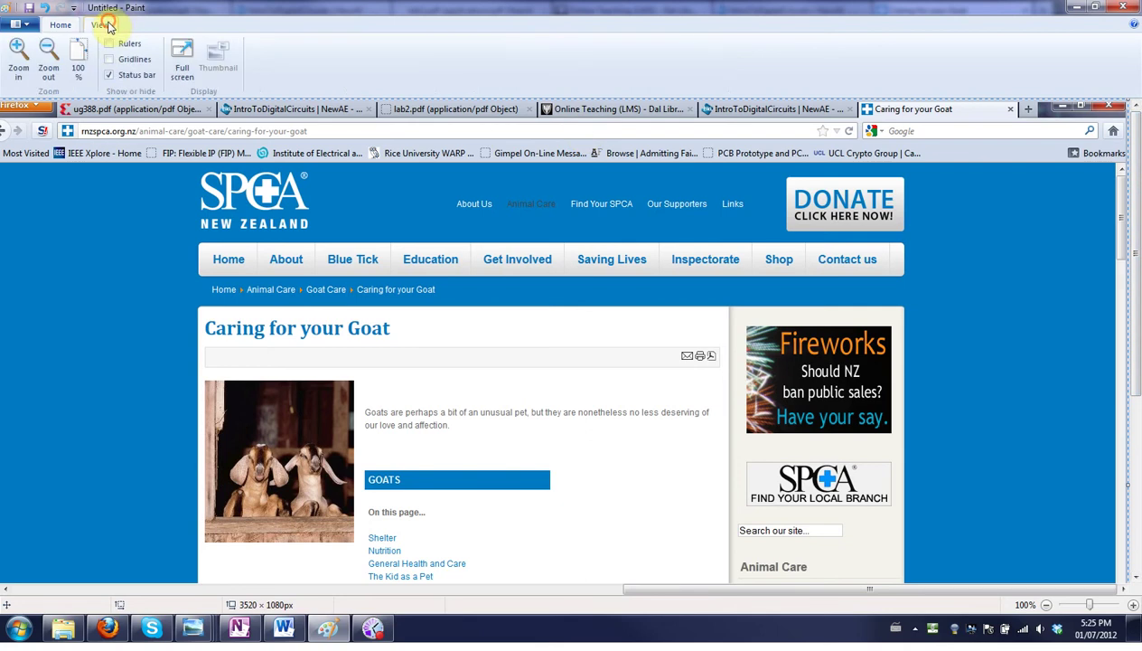
double_click(48, 70)
left_click(61, 25)
left_click(105, 50)
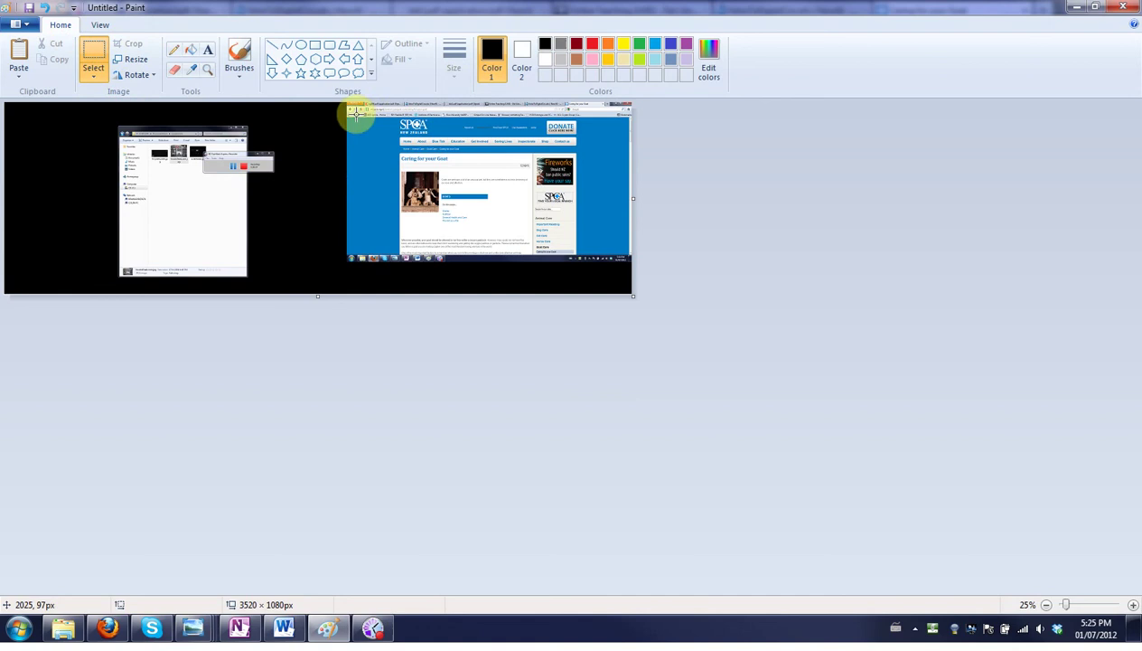
left_click_drag(395, 106, 582, 254)
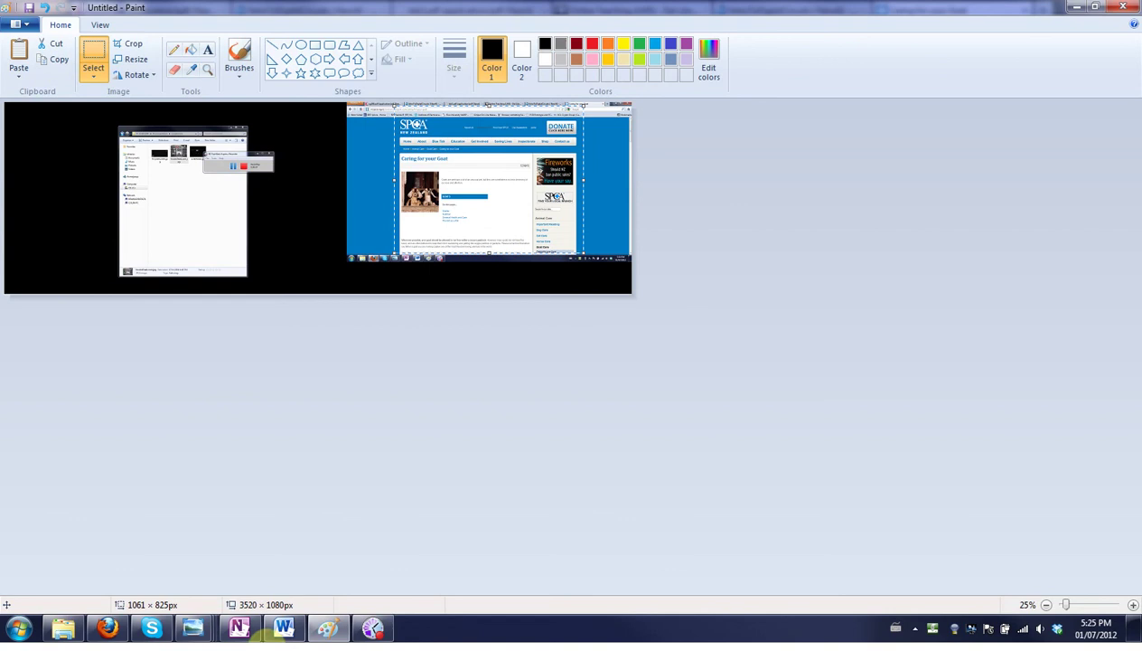
left_click(284, 633)
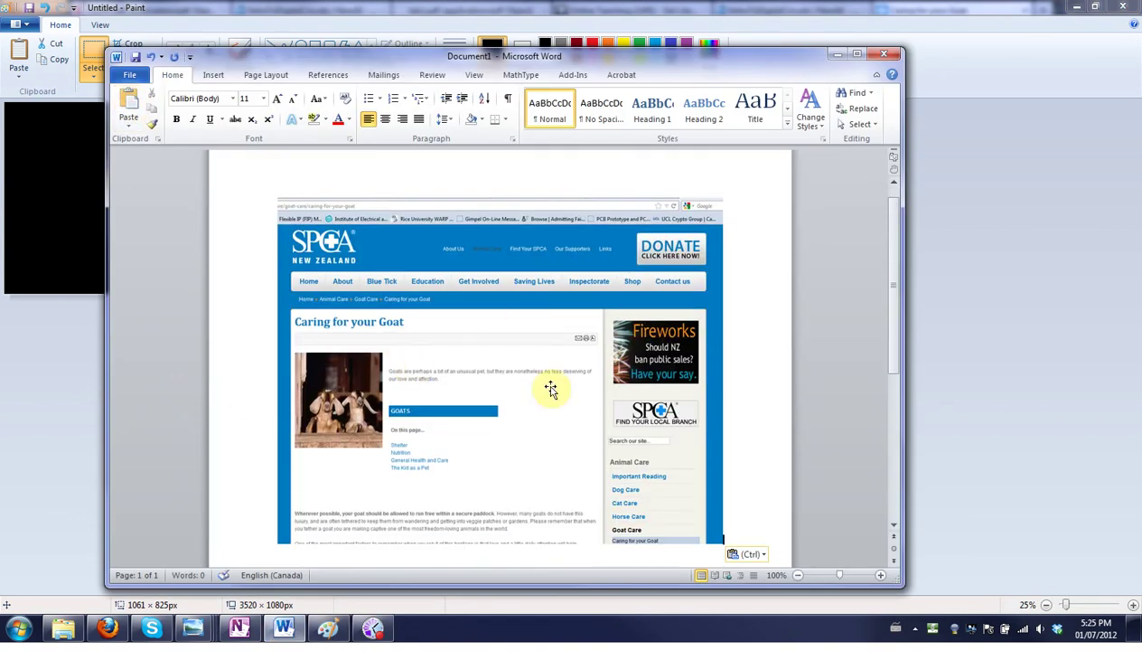
Return to Paint, copy the web page area of the screenshot and paste it into a new image without saving the old one.
left_click(1003, 317)
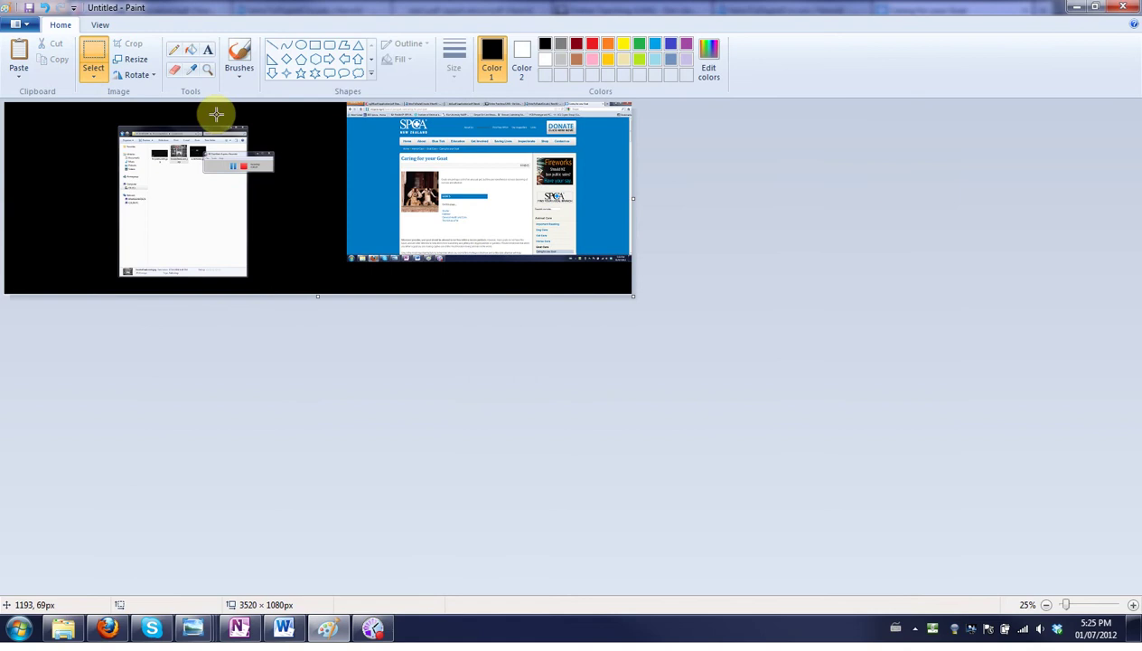
left_click_drag(377, 109, 605, 257)
left_click(56, 61)
left_click(26, 26)
left_click(45, 49)
left_click(598, 315)
left_click(18, 54)
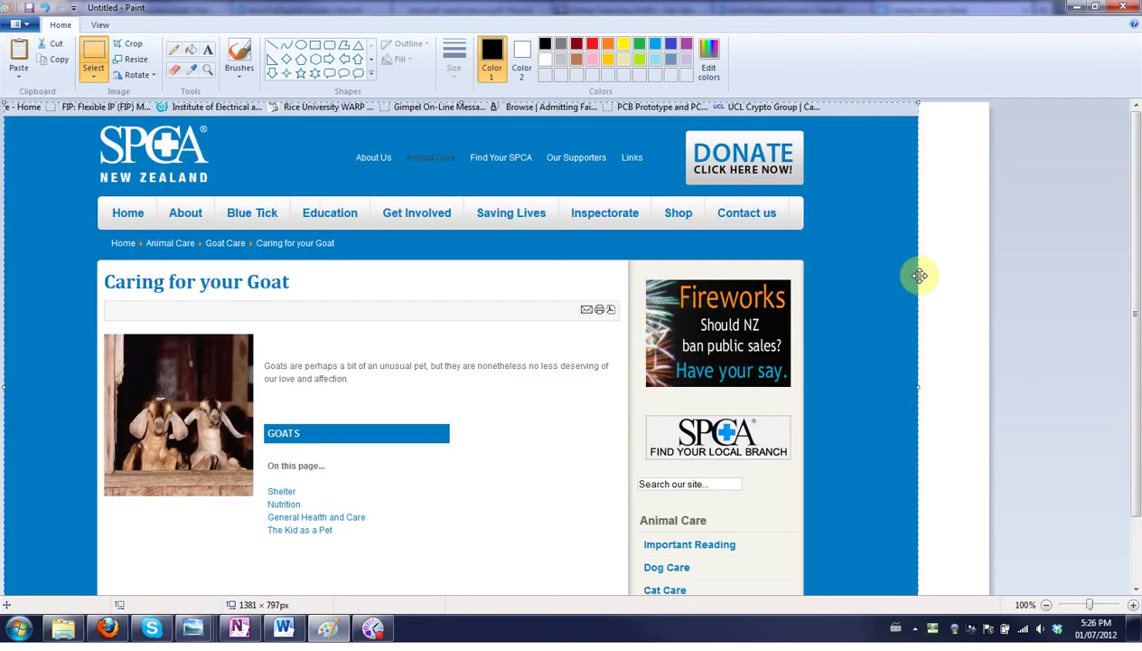
Trim the blank strip beside the pasted web page by narrowing the canvas to about 1233 px wide.
left_click_drag(1135, 275, 985, 344)
left_click(967, 336)
left_click_drag(991, 305, 885, 311)
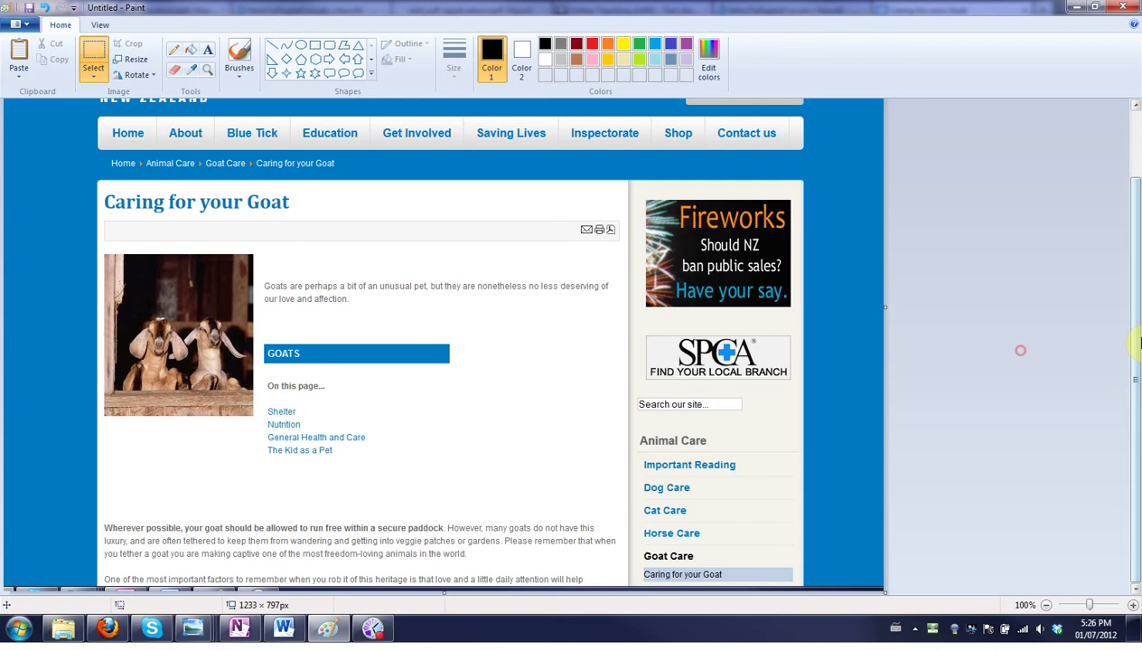
left_click_drag(1137, 339, 1137, 180)
Save the image as a PNG picture in the Pictures library, overwriting goats.png.
left_click(16, 25)
mouse_move(79, 148)
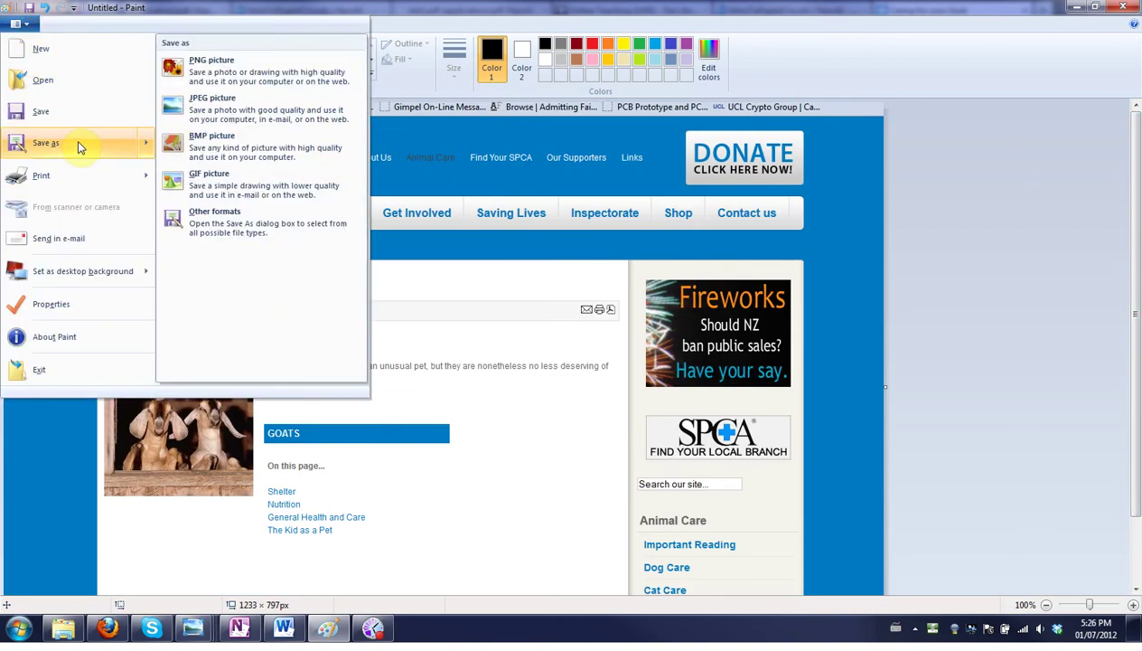
left_click(217, 65)
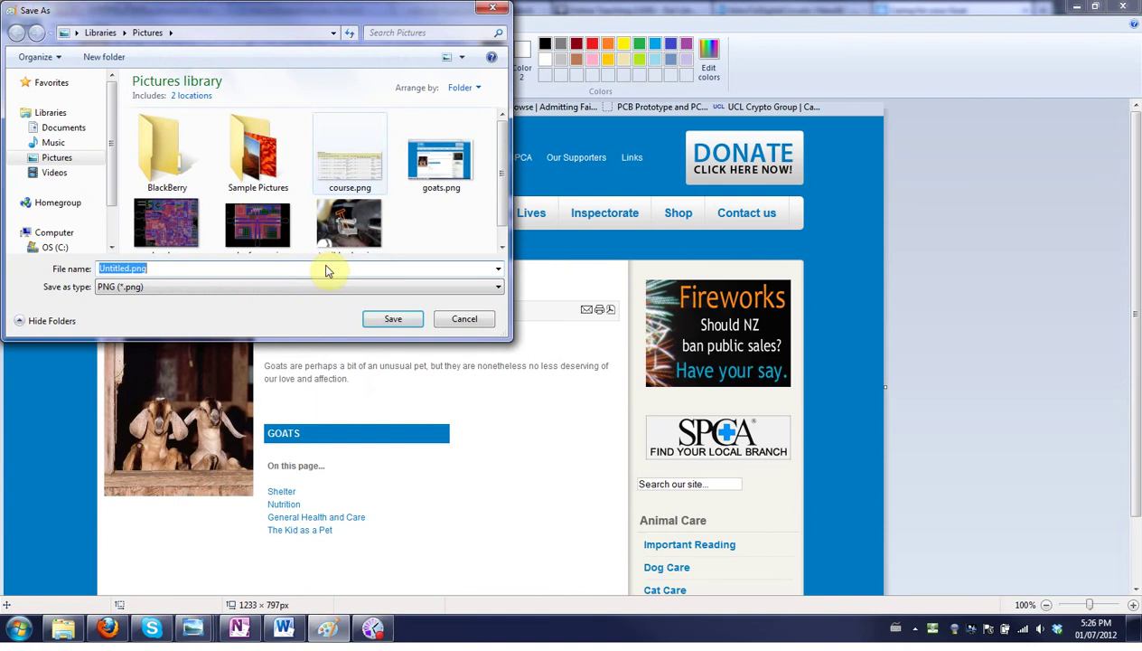
left_click(425, 176)
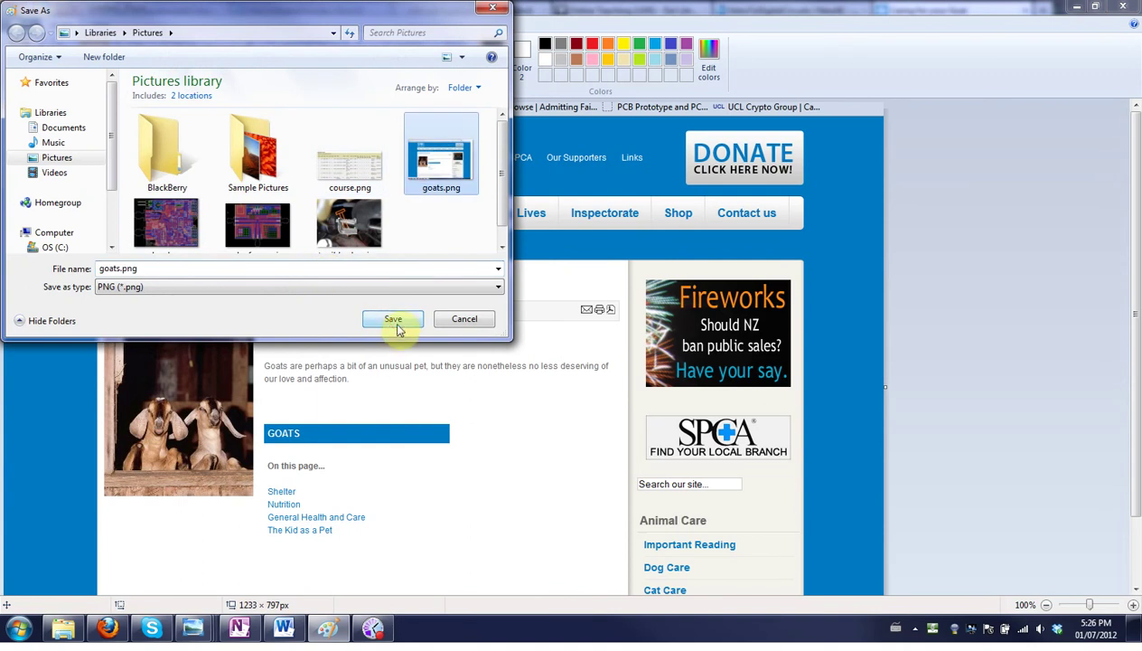
left_click(395, 322)
left_click(603, 315)
Switch to Word and replace the pasted screenshot with the picture file goats.png from the Pictures library.
left_click(283, 627)
left_click(475, 349)
key("Delete")
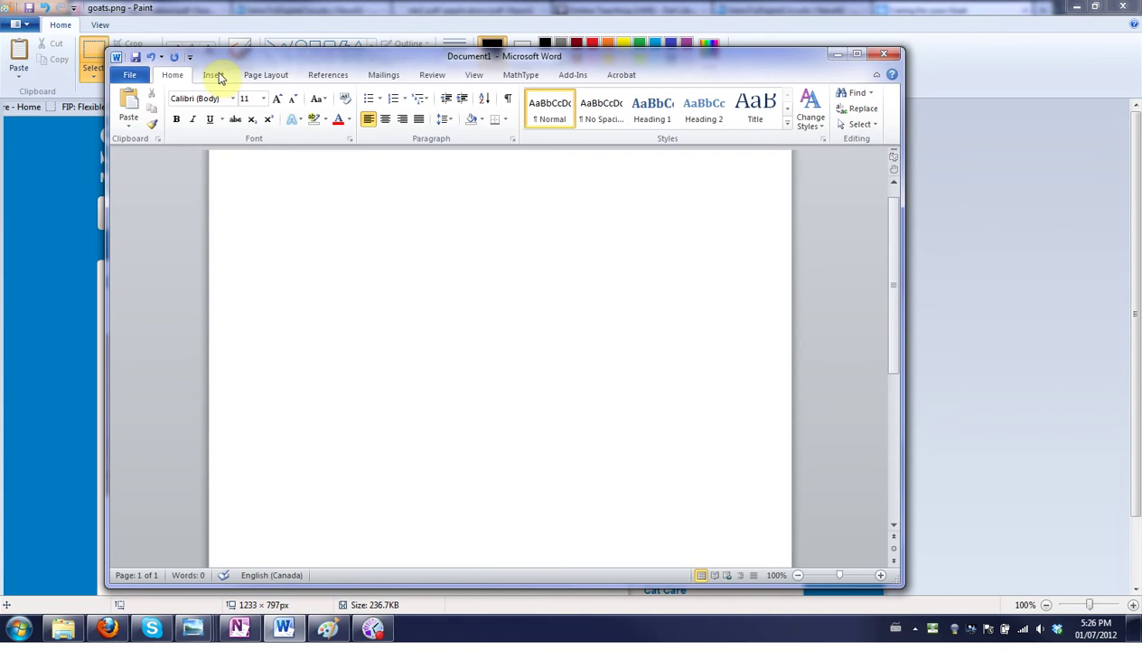
left_click(217, 75)
left_click(234, 109)
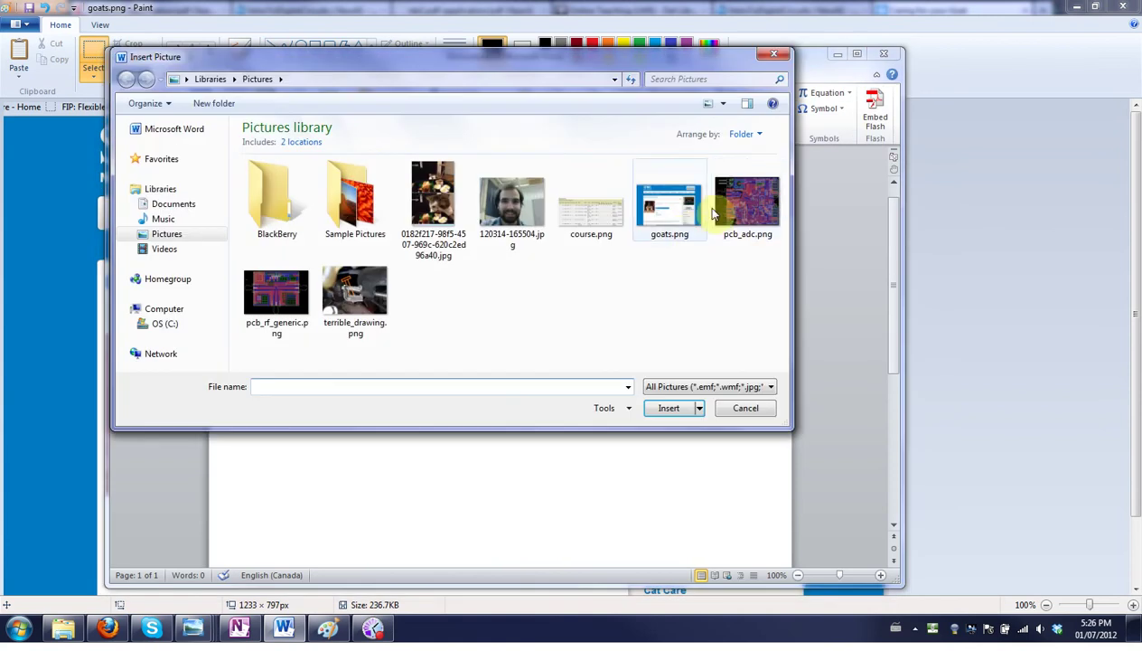
double_click(671, 206)
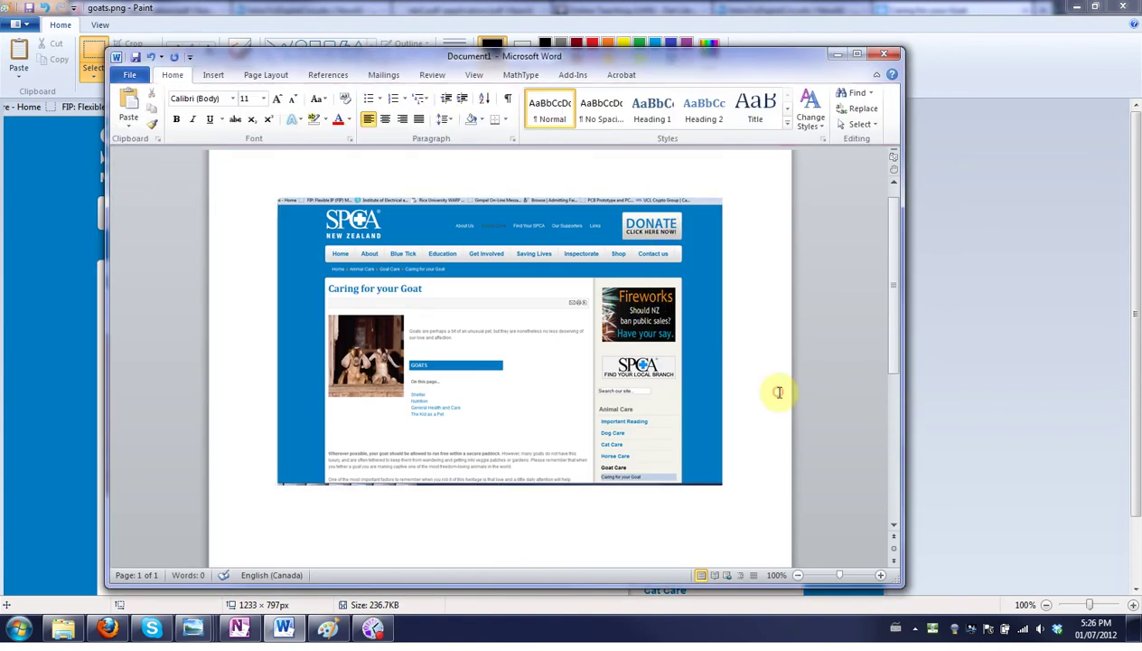
left_click(779, 392)
Minimize the Paint and Word windows to return to the goat care web page.
left_click(1016, 286)
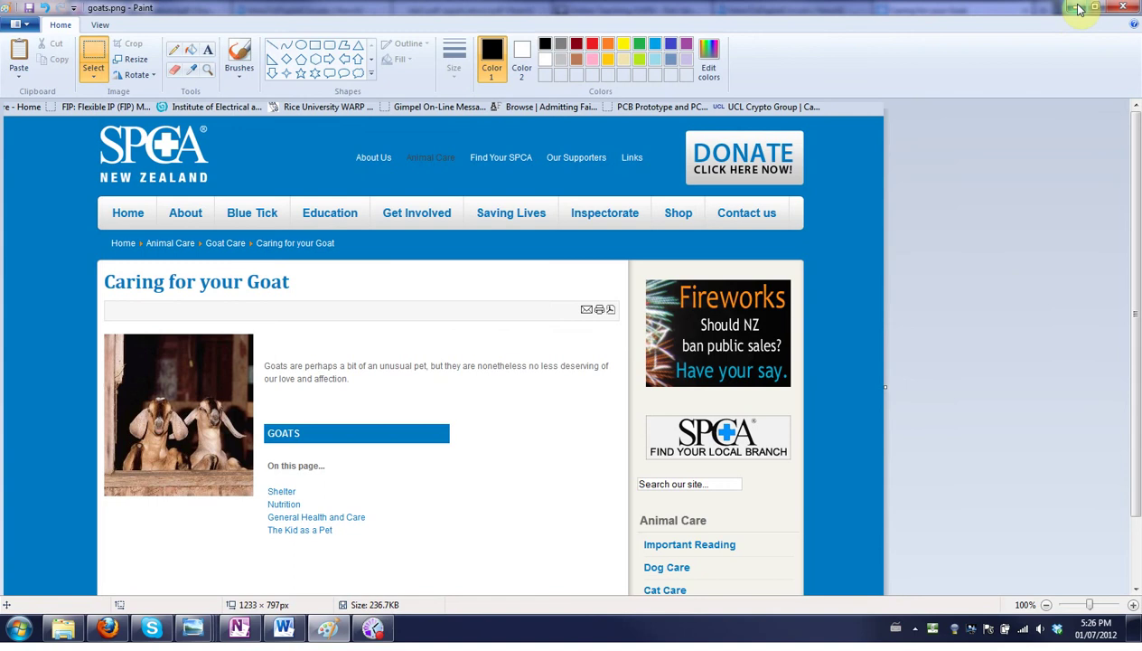
left_click(1076, 8)
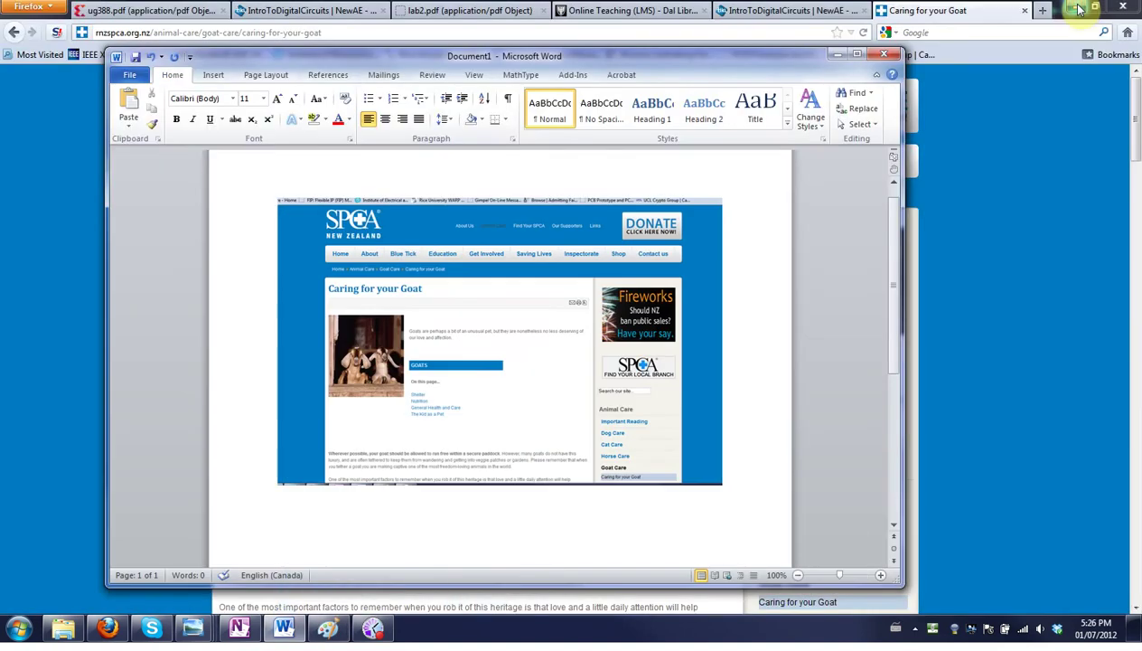
left_click(836, 57)
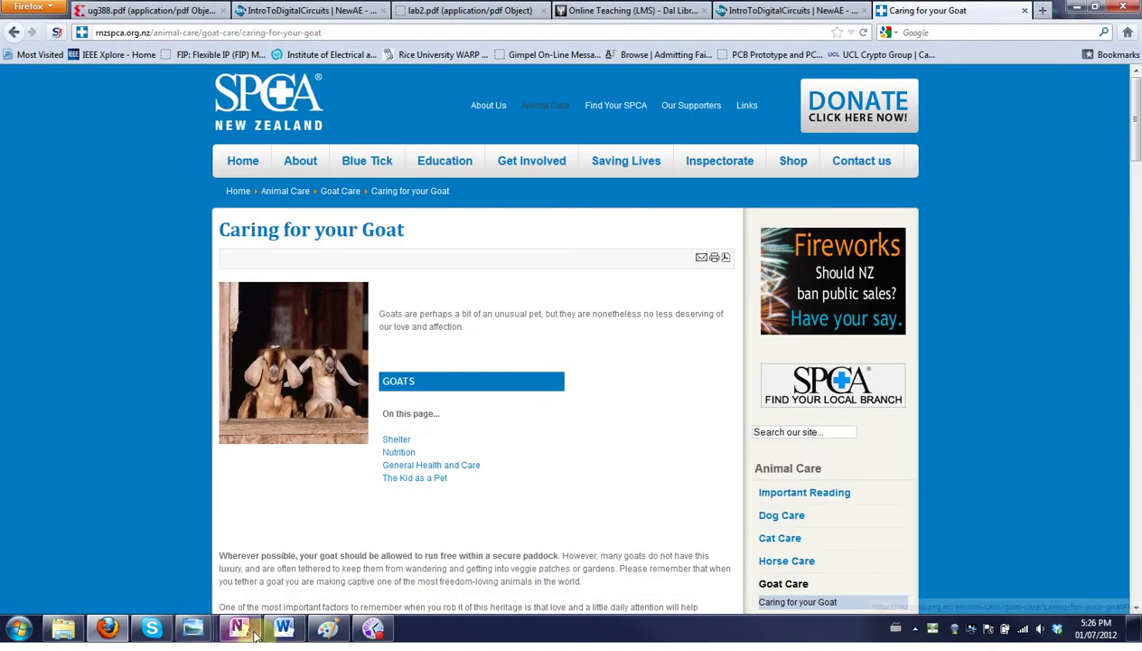
Switch to OneNote and open the Send to OneNote settings in its options.
left_click(238, 627)
left_click(22, 25)
left_click(47, 268)
left_click(184, 141)
left_click(176, 159)
left_click(175, 179)
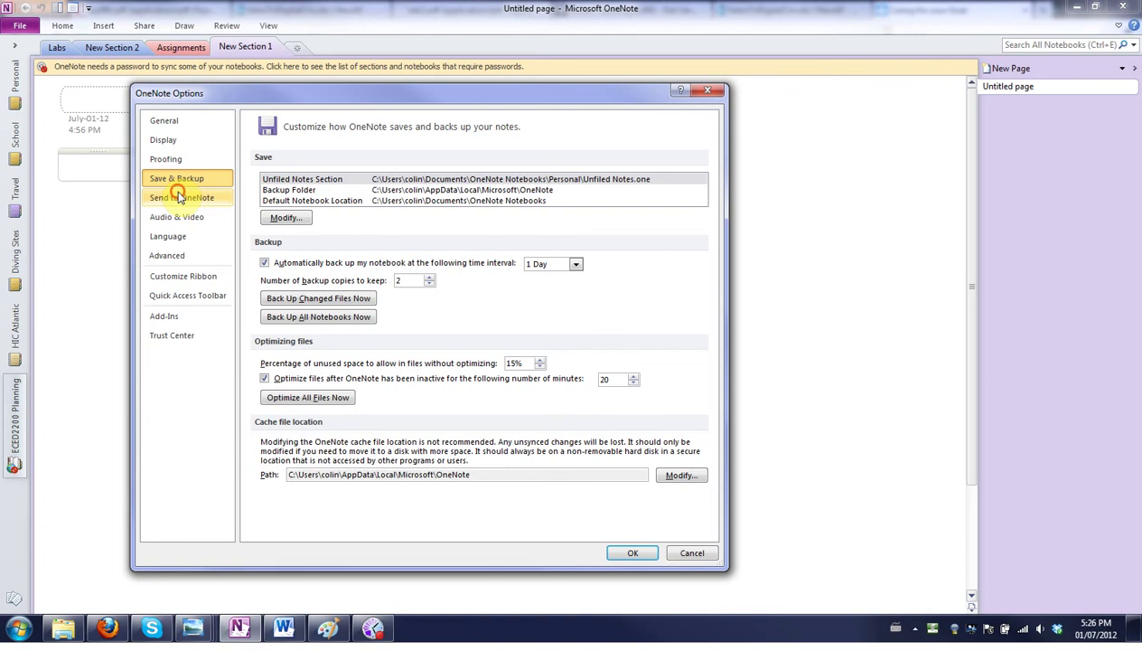
left_click(180, 196)
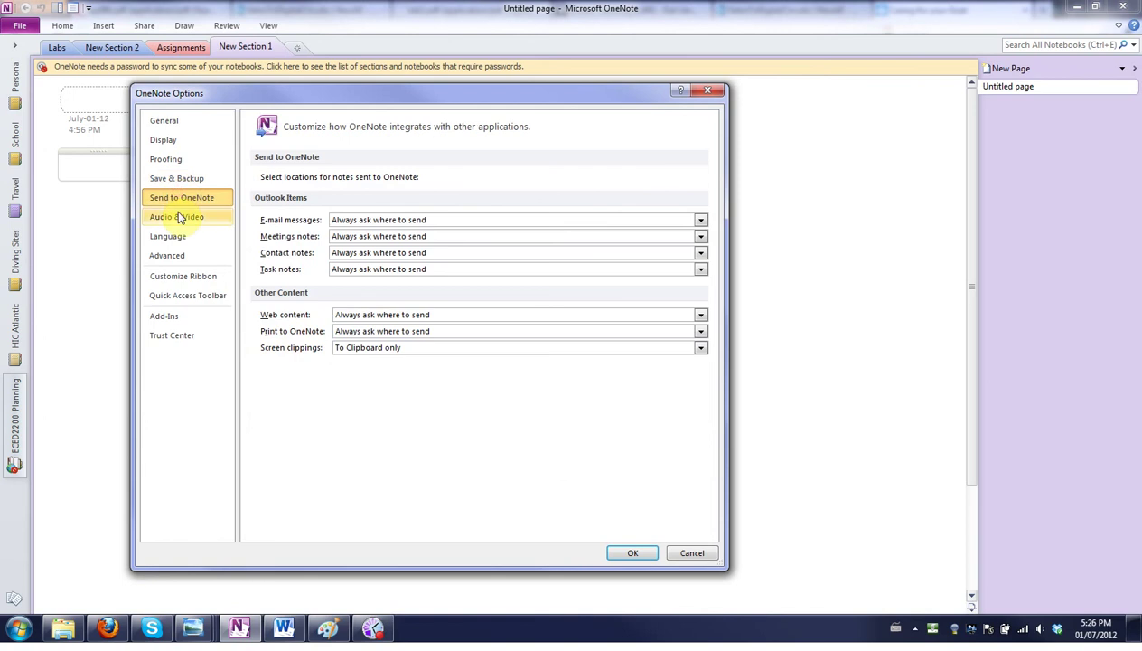
Set the destination for screen clippings to To Clipboard only and accept the options.
left_click(390, 348)
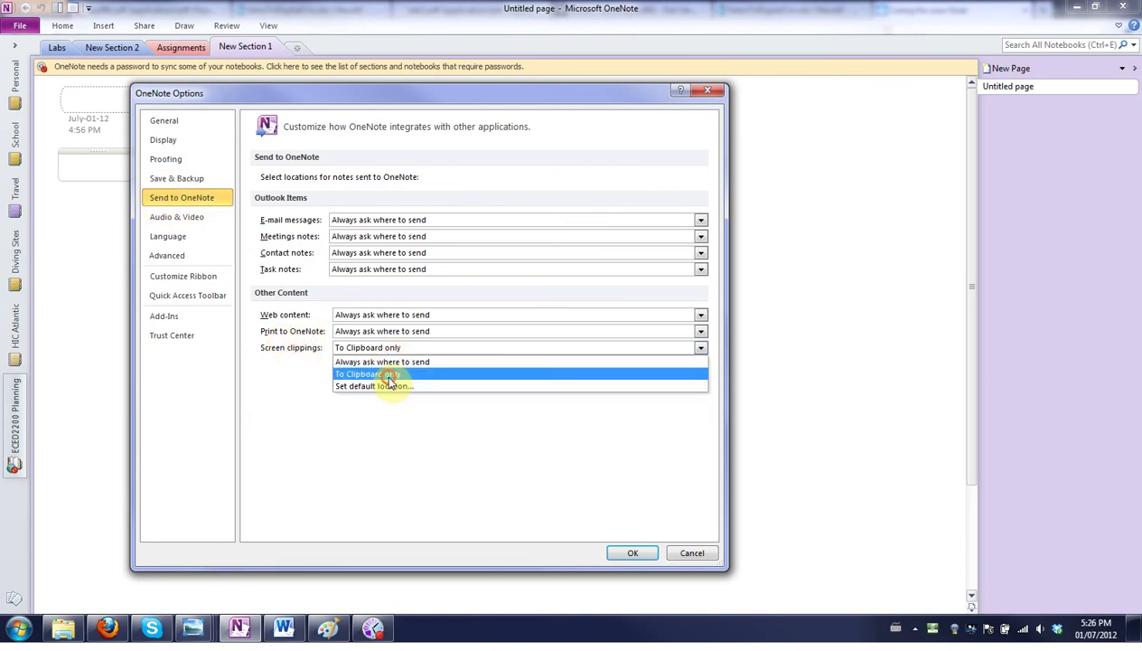
left_click(390, 375)
left_click(644, 557)
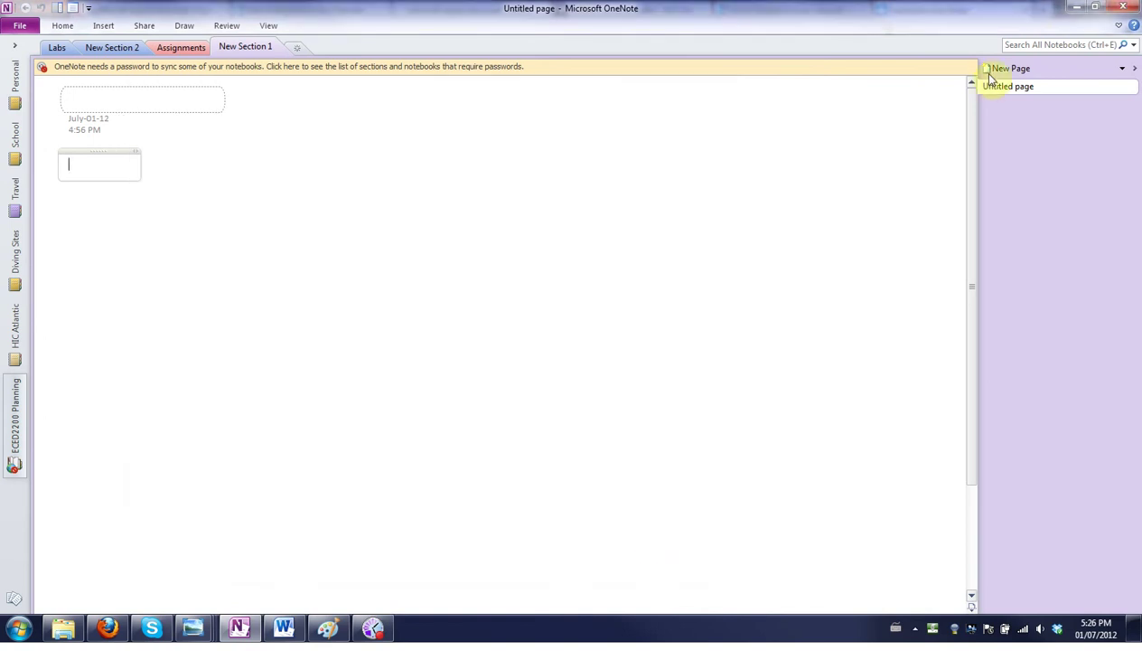
Minimize OneNote and take a screen clipping of the web page content from the SPCA logo down to the Animal Care list.
left_click(1078, 9)
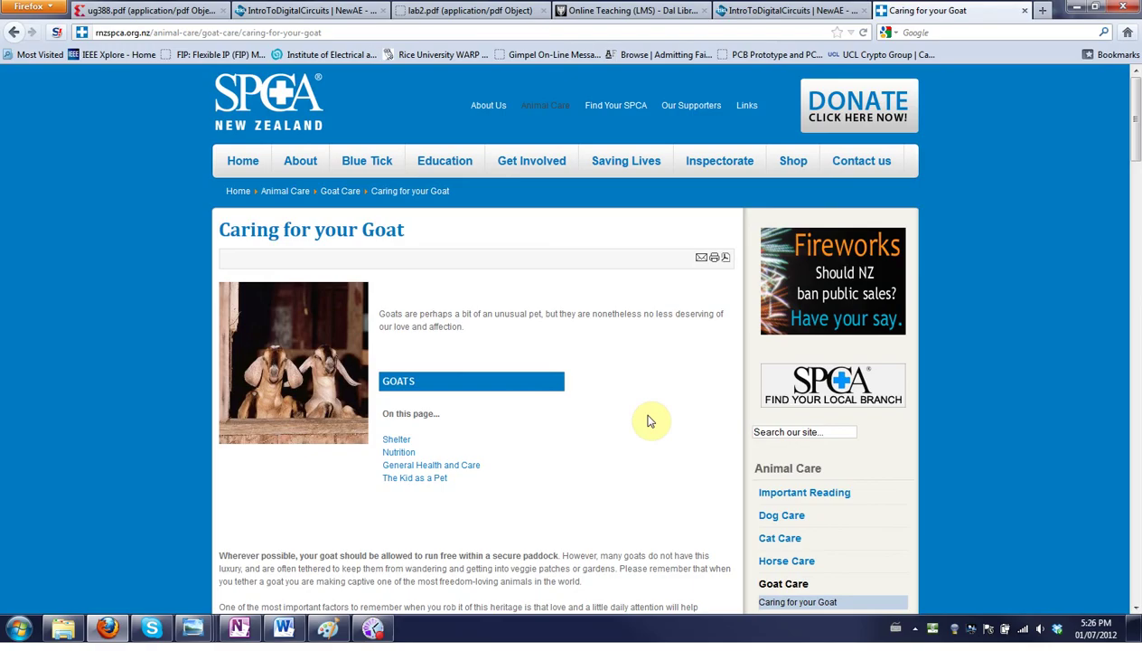
key("super+s")
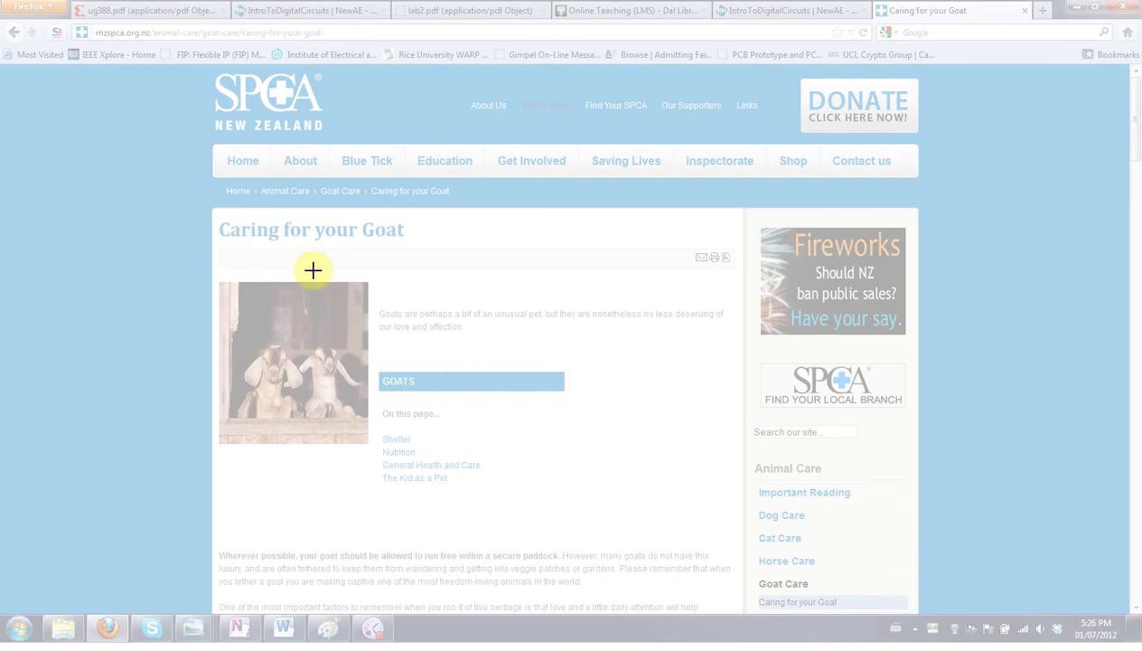
left_click_drag(208, 81, 929, 579)
Switch to the Word document and replace the existing picture with the screen clipping.
left_click(291, 634)
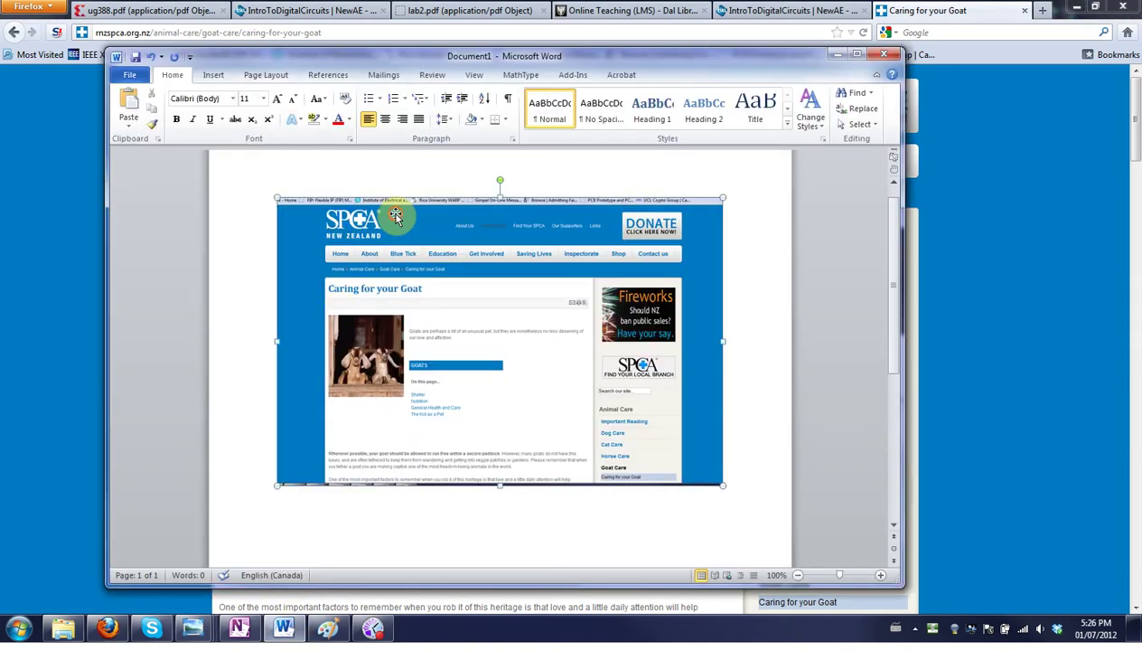
key("Delete")
key("ctrl+v")
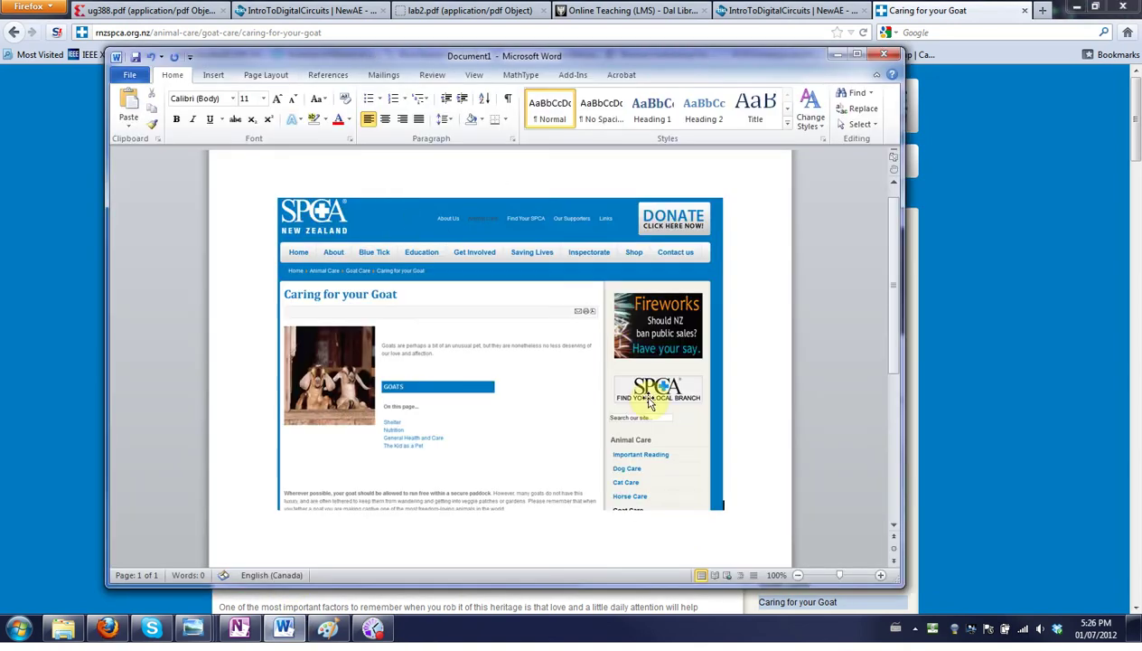
scroll(901, 334, "up", 1)
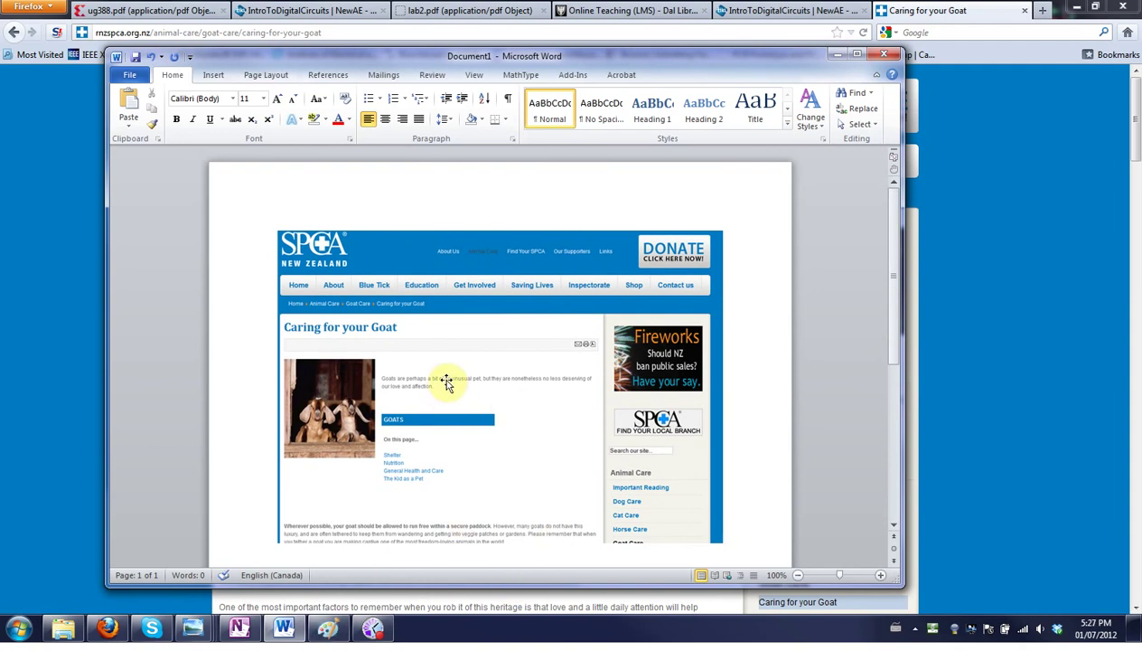